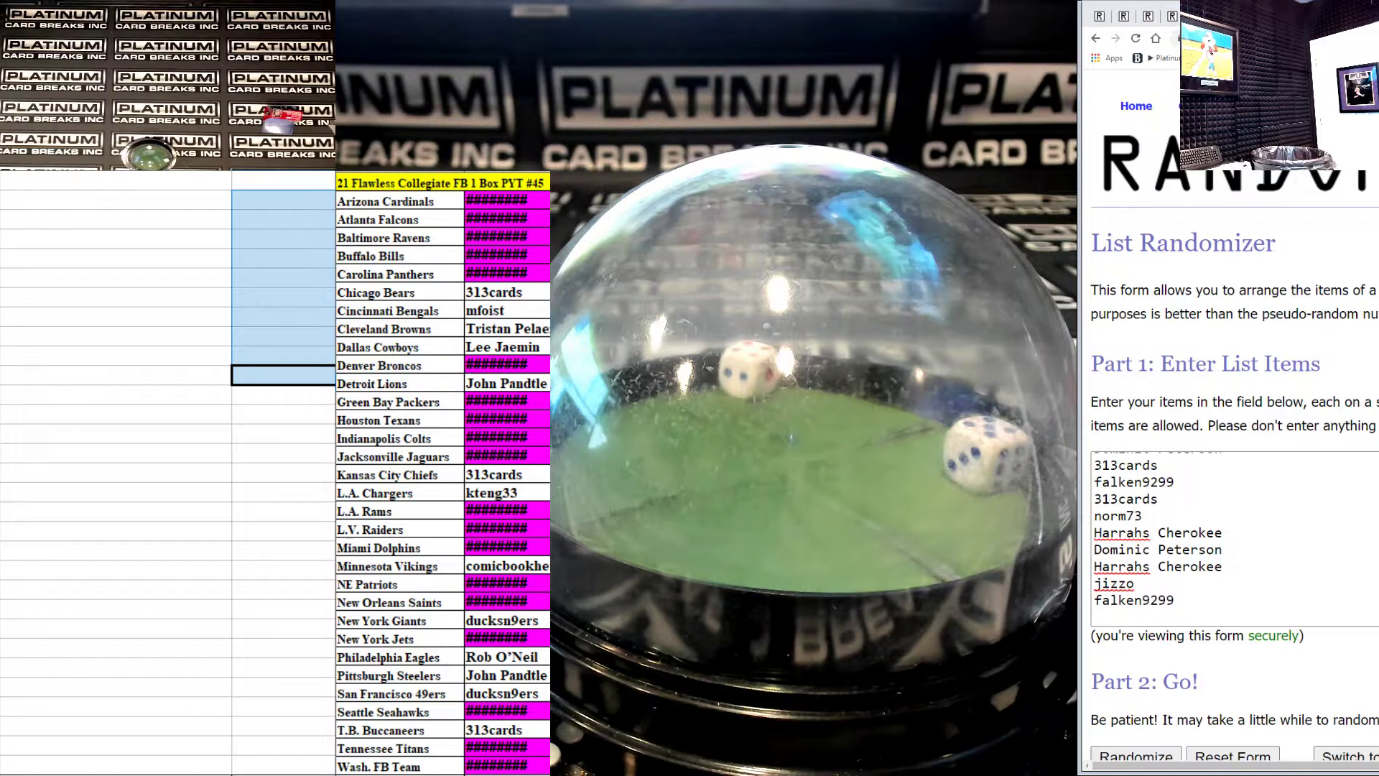
Randomize the 22 numbers and reshuffle them seven more times, until the order runs from 40 to 25
click(1149, 17)
scroll(1161, 539, down, 3)
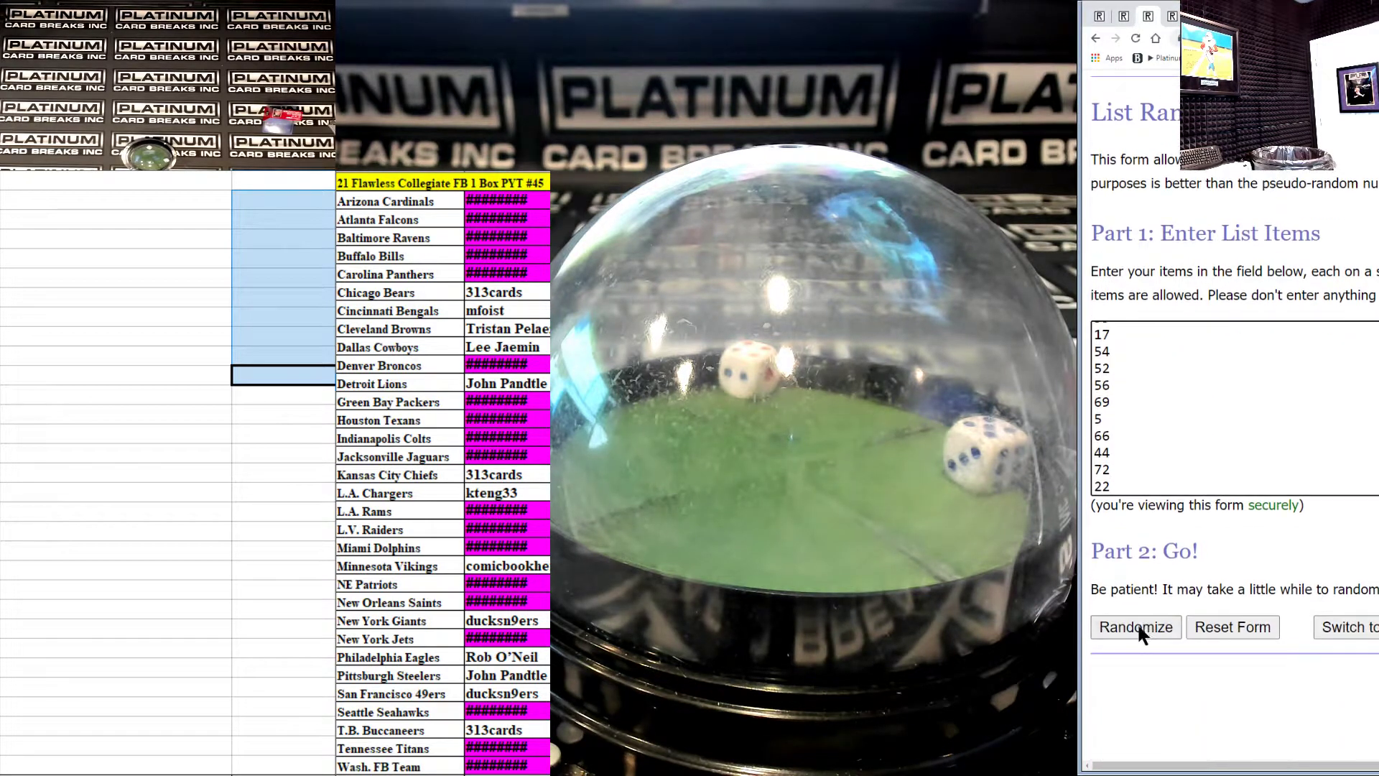
click(1137, 626)
scroll(1154, 634, down, 3)
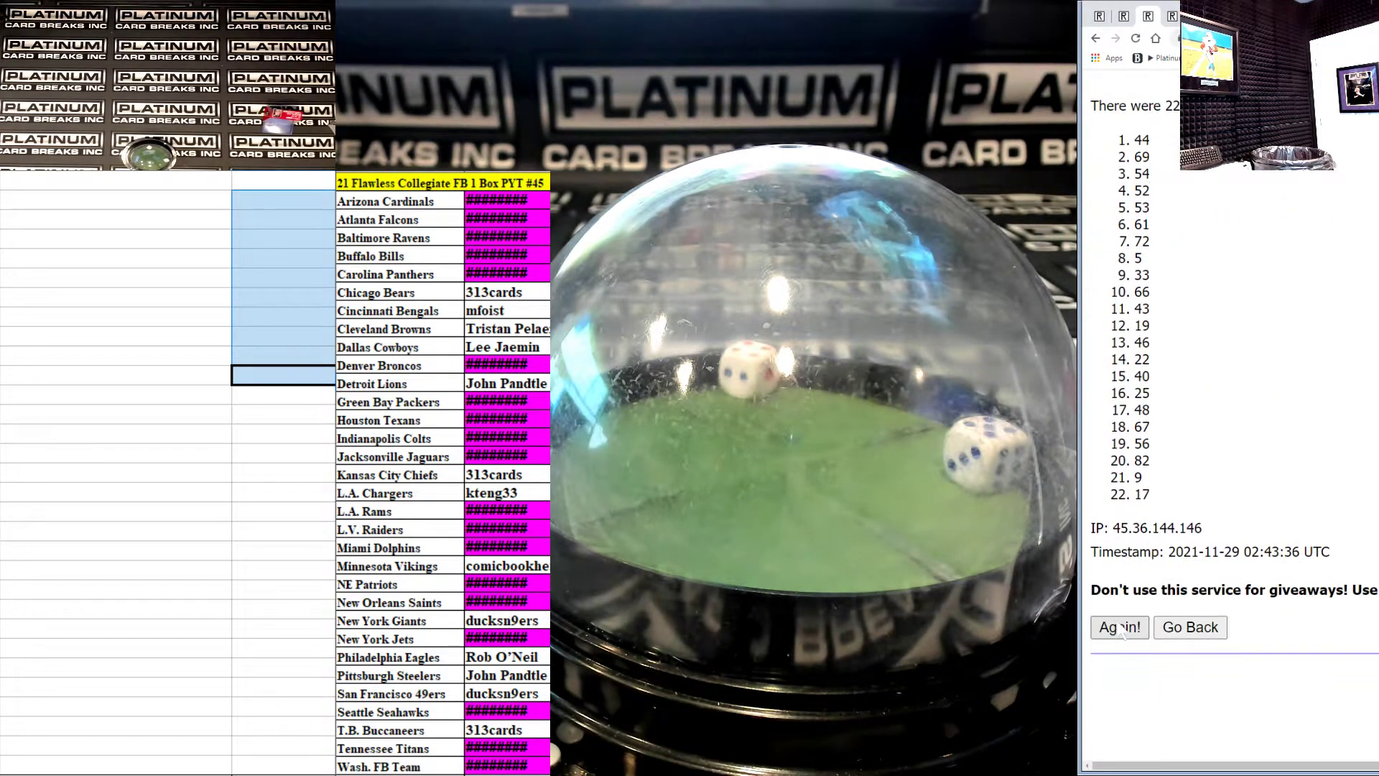
scroll(1121, 646, up, 2)
scroll(1121, 647, down, 3)
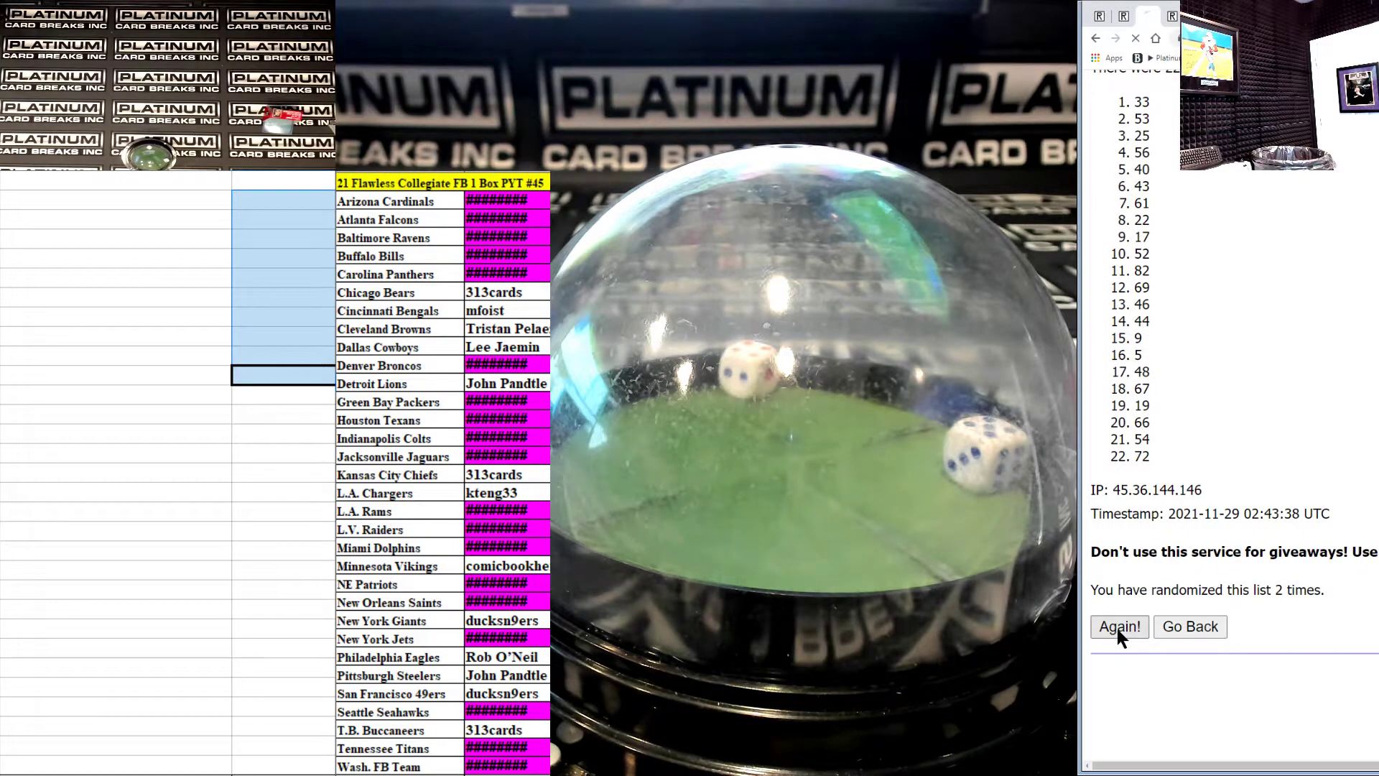
click(1118, 628)
click(1118, 628)
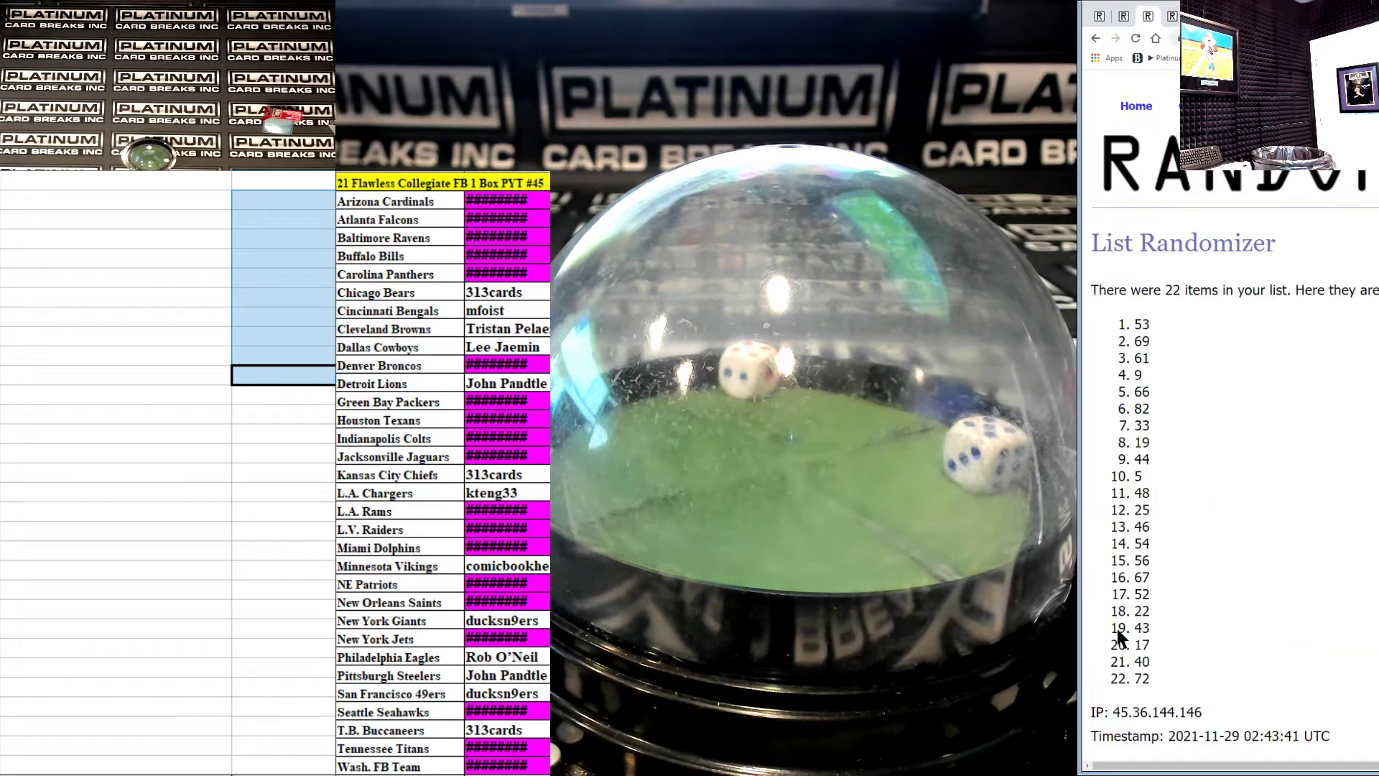
click(1117, 628)
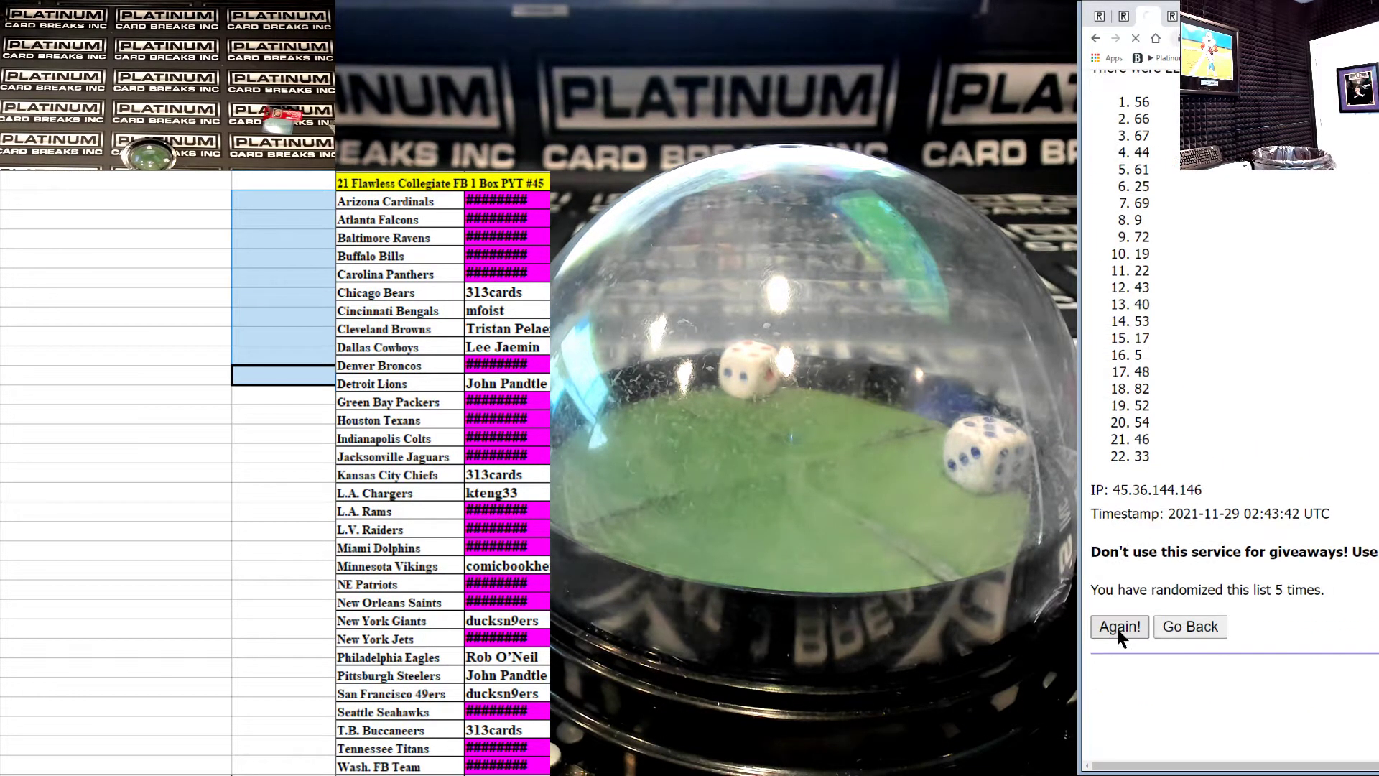
click(1117, 628)
click(1118, 628)
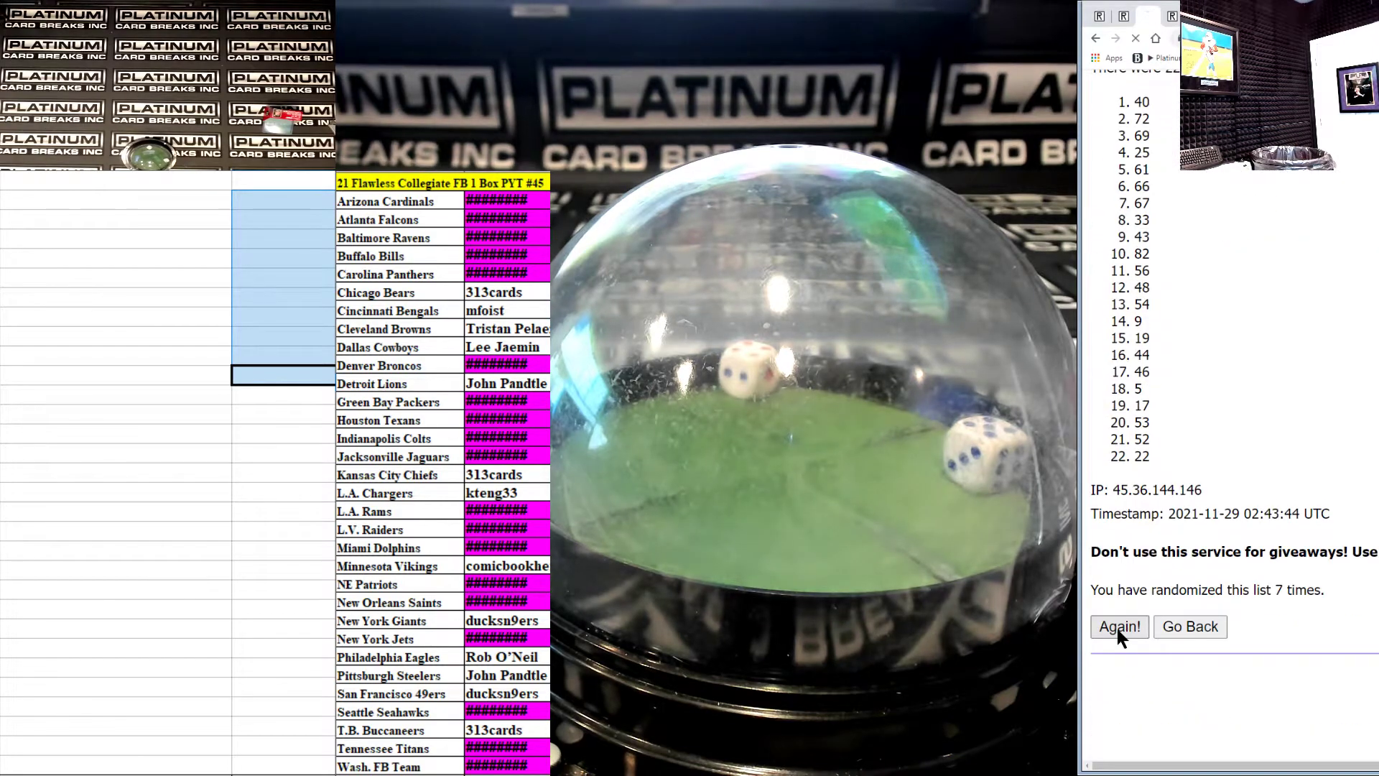
click(1118, 628)
click(1116, 626)
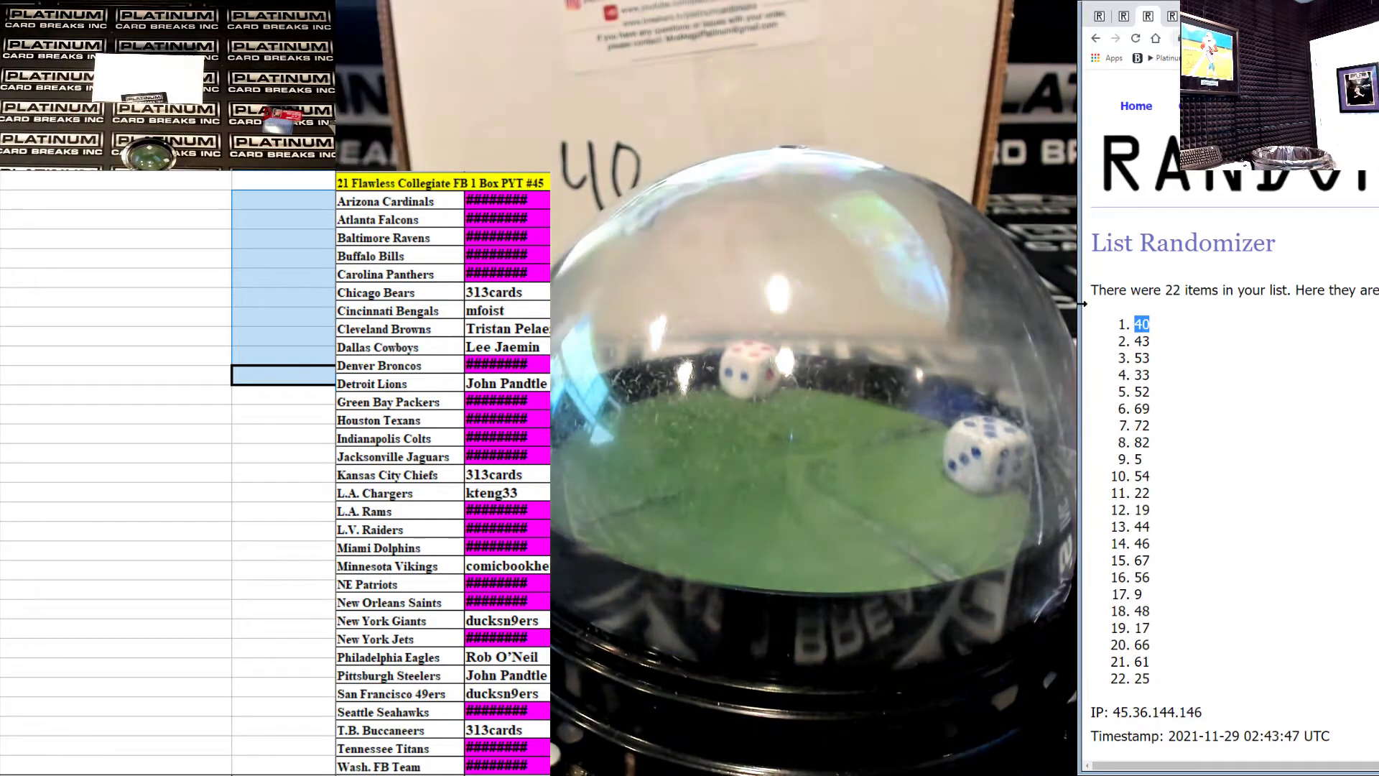
Add pmcv21 as another entry in the names form
key(alt+Tab)
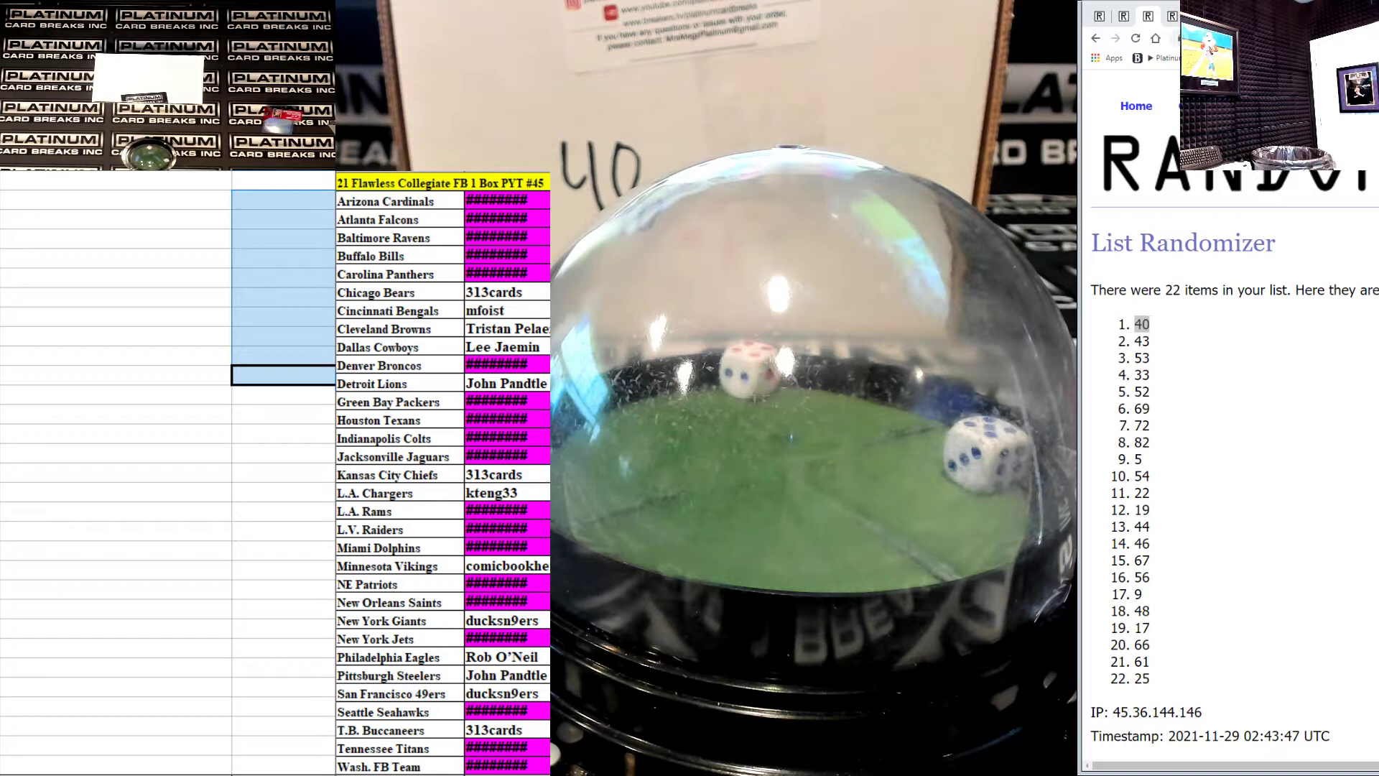
key(alt+Left)
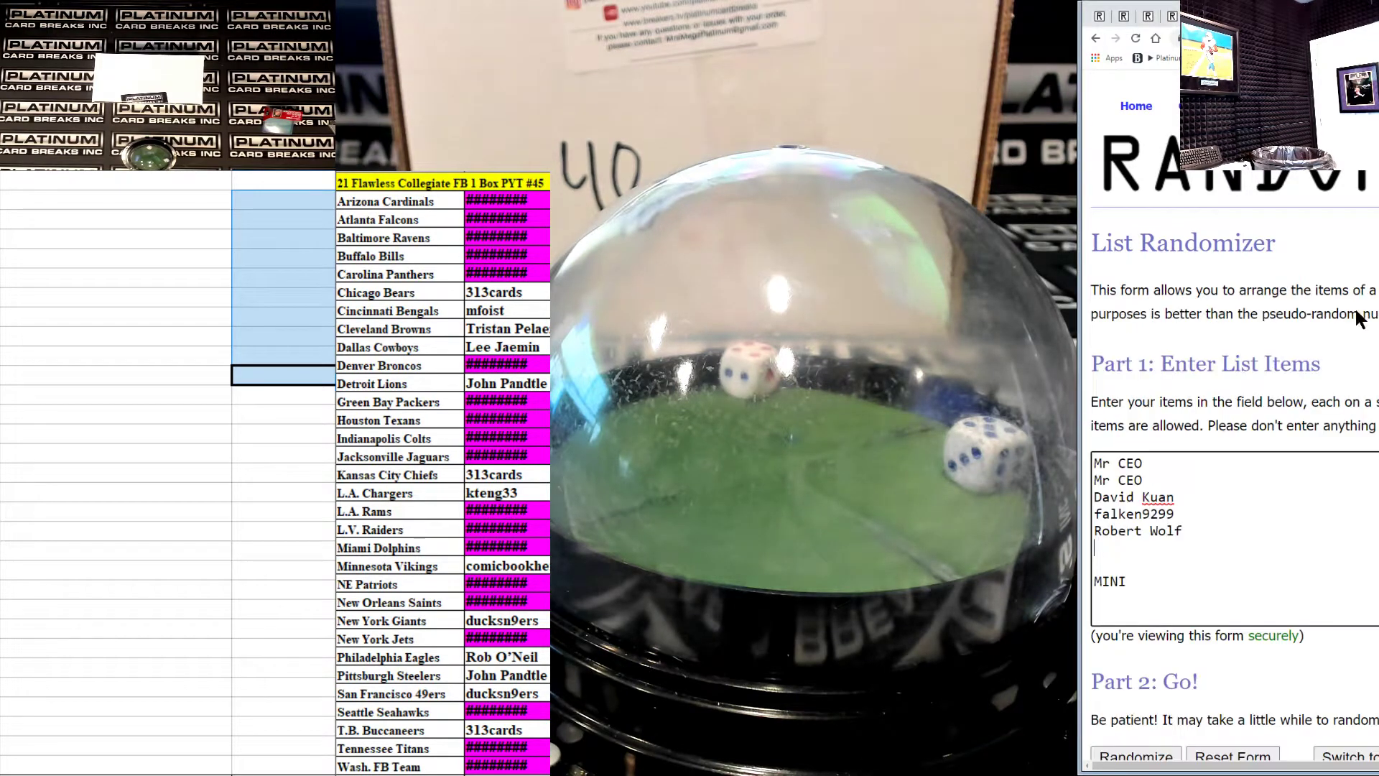
text(pmcv21)
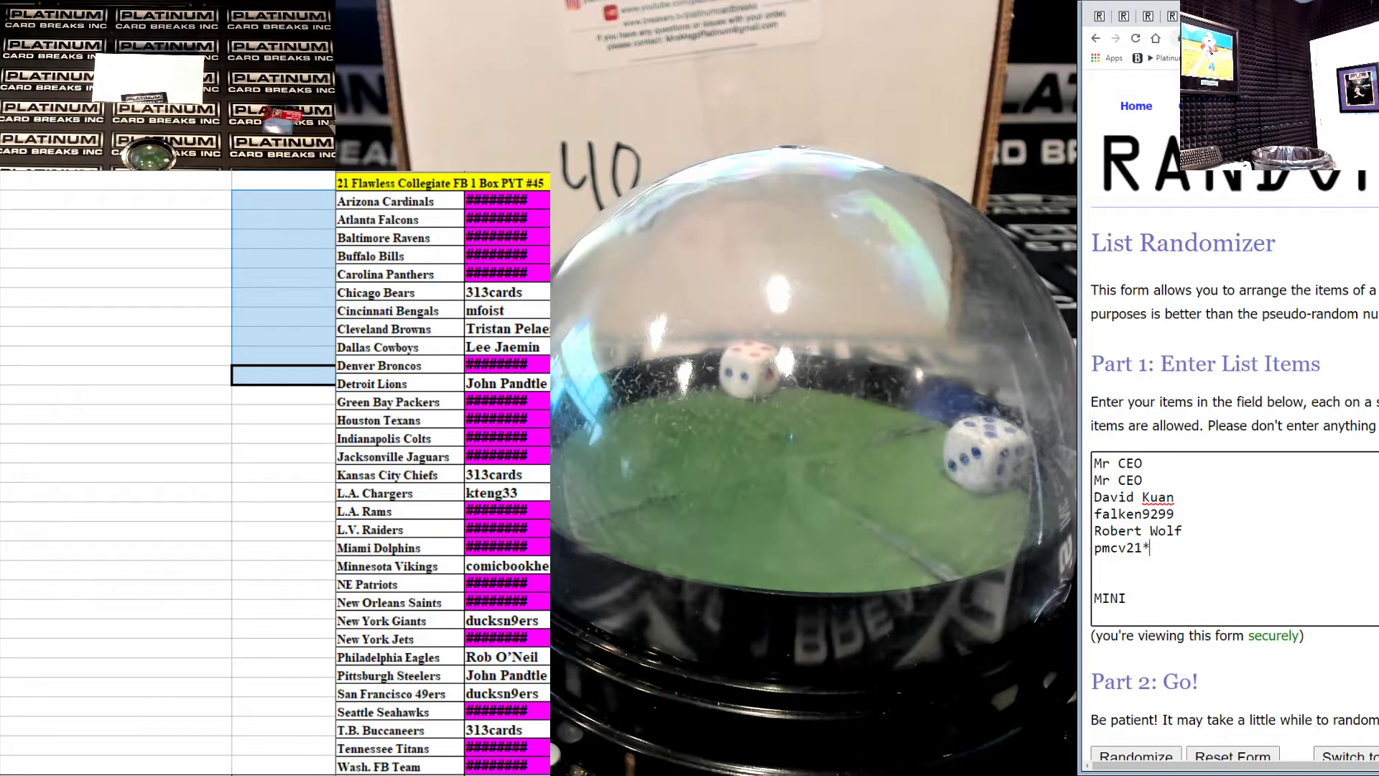
Copy shuffled results 2–22 and bring up a blank List Randomizer form
key(alt+Right)
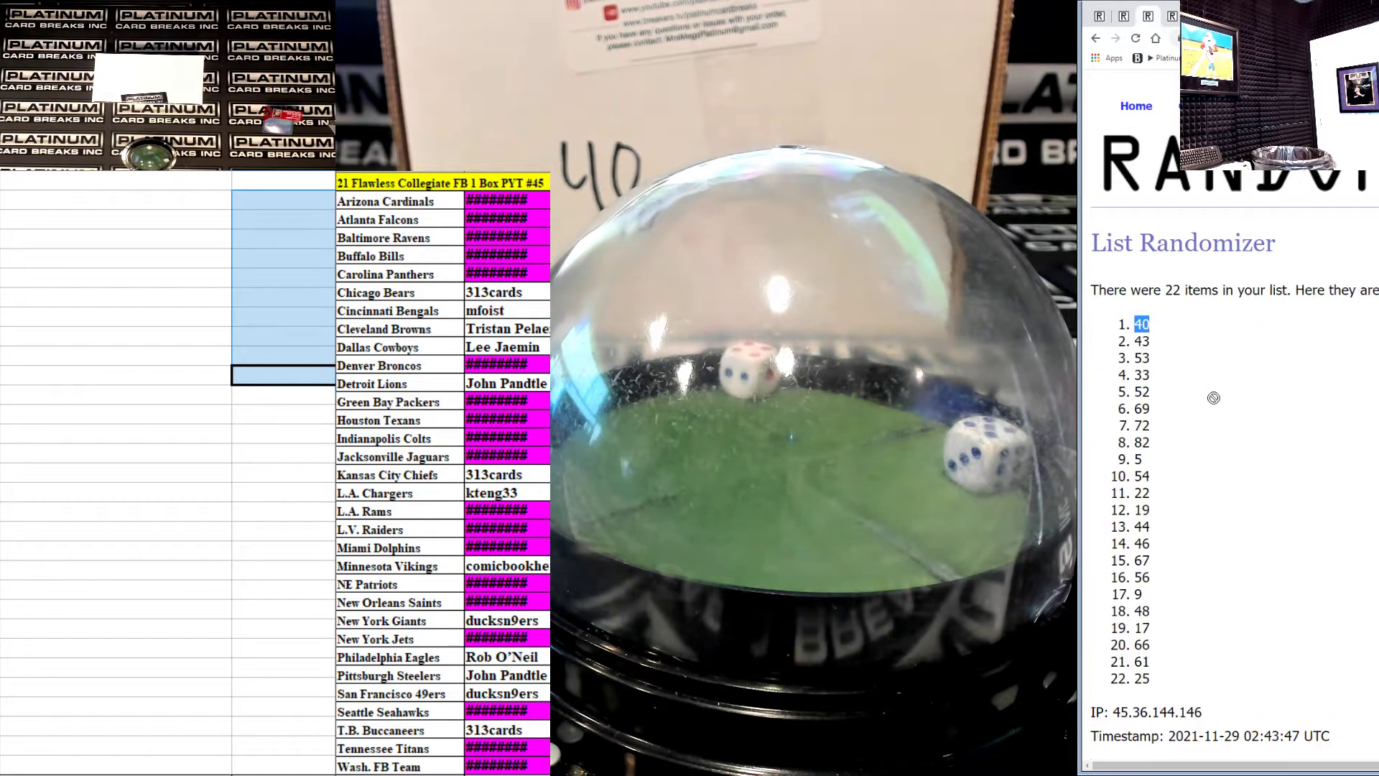
drag(1135, 339, 1159, 679)
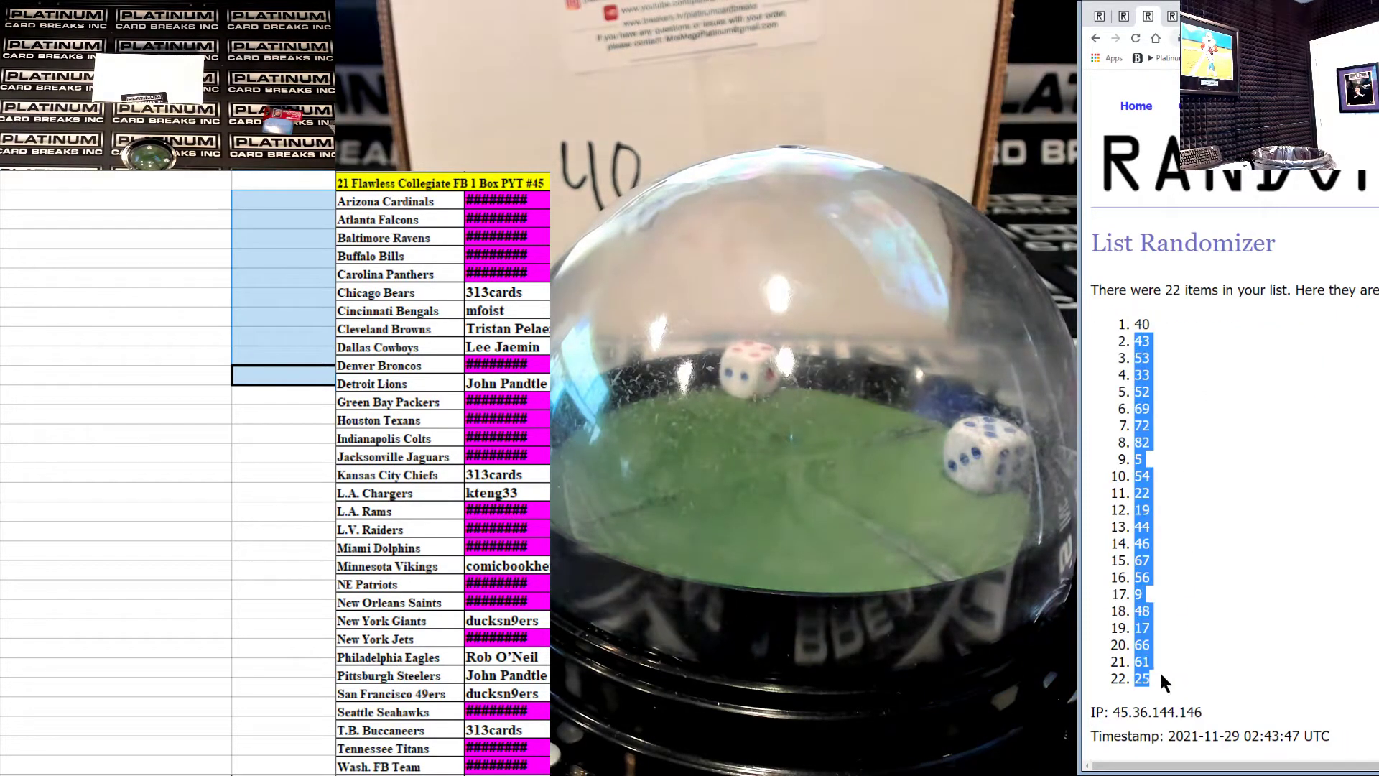
scroll(1185, 646, down, 3)
click(1293, 586)
double_click(1294, 586)
scroll(1347, 519, up, 3)
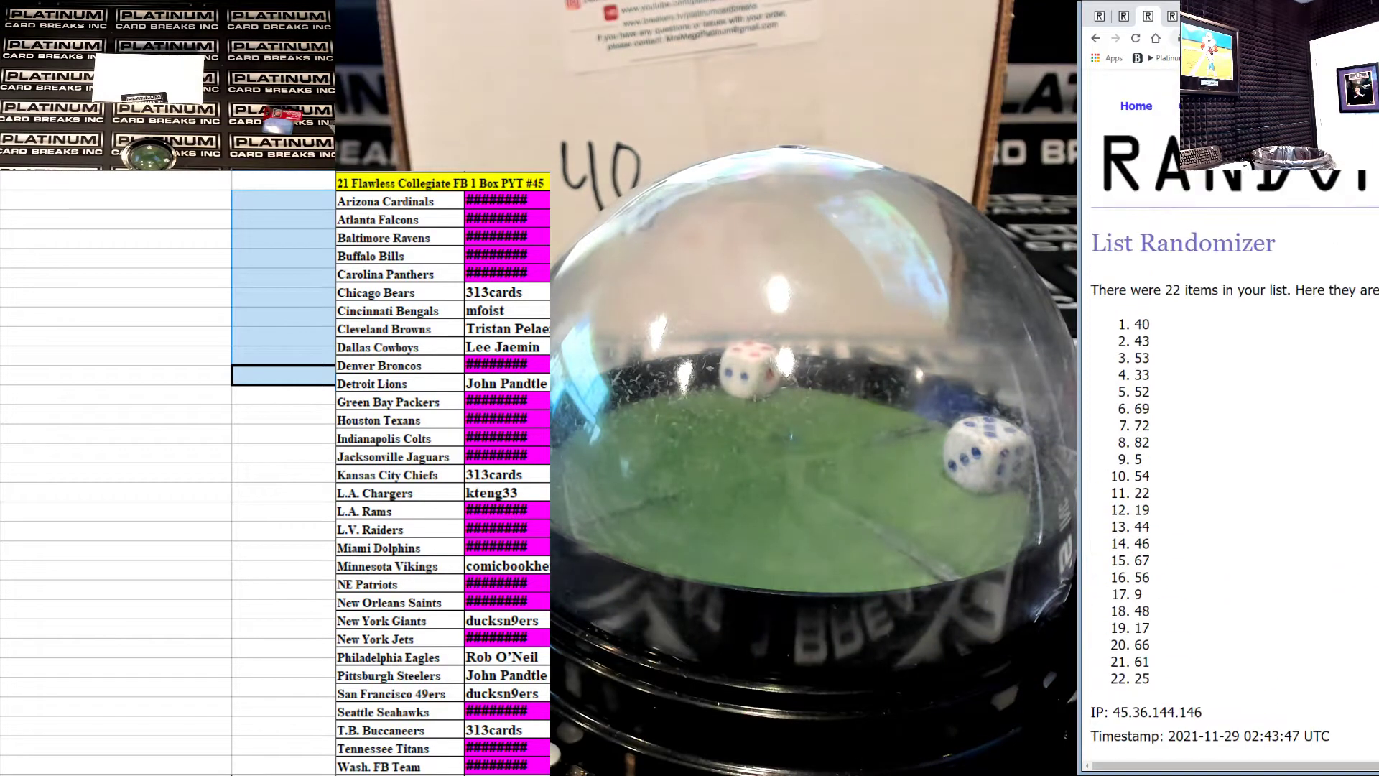
click(1348, 312)
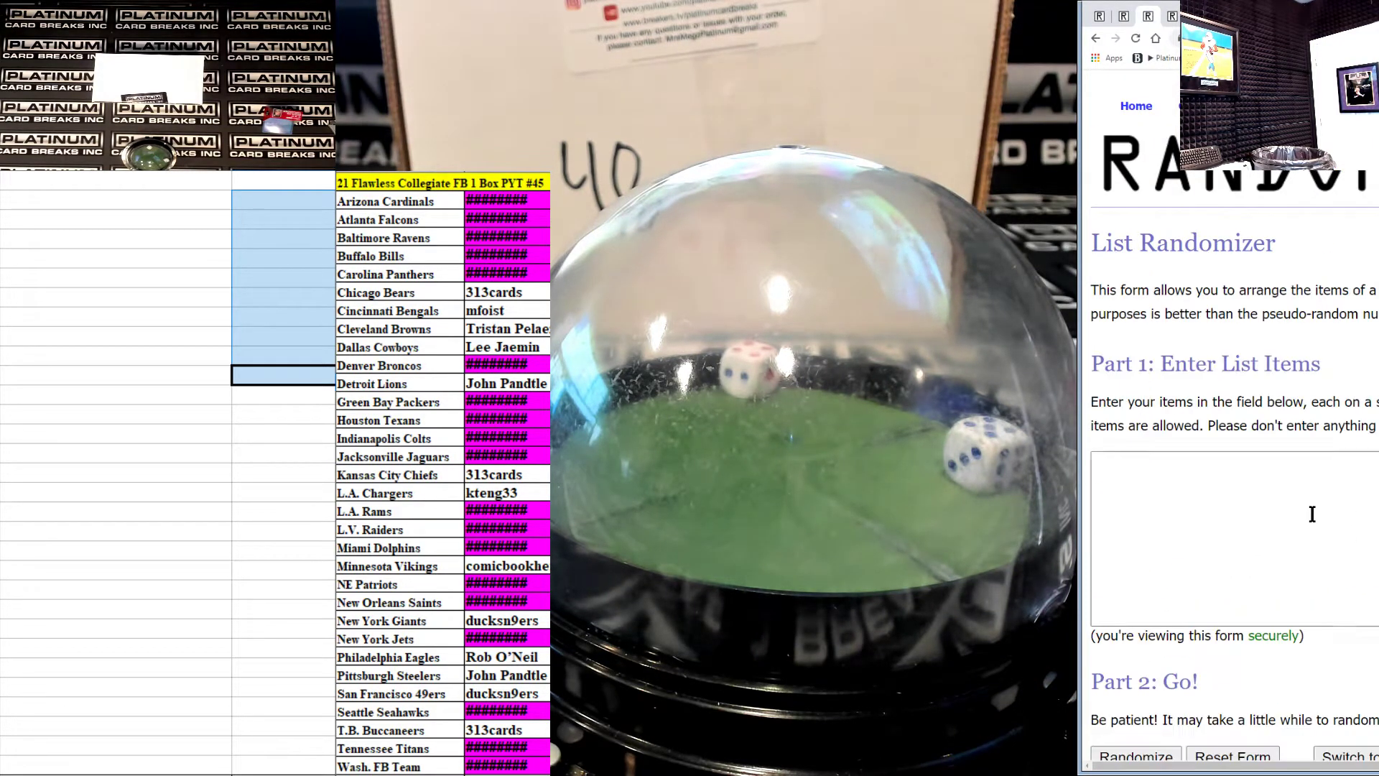
Paste the copied numbers into the empty list form
key(ctrl+v)
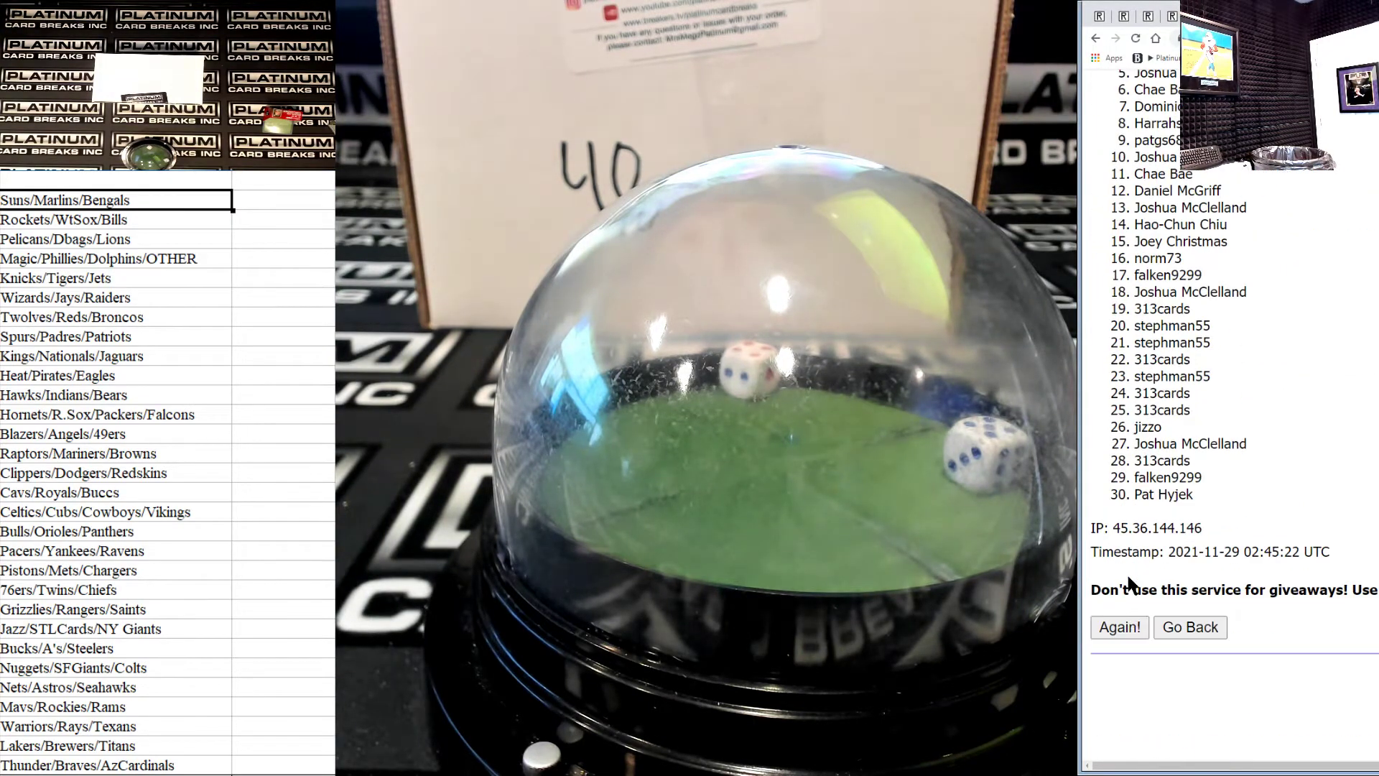
Reshuffle the participant names seven more times to reach nine randomizations, then copy the result list
click(1122, 627)
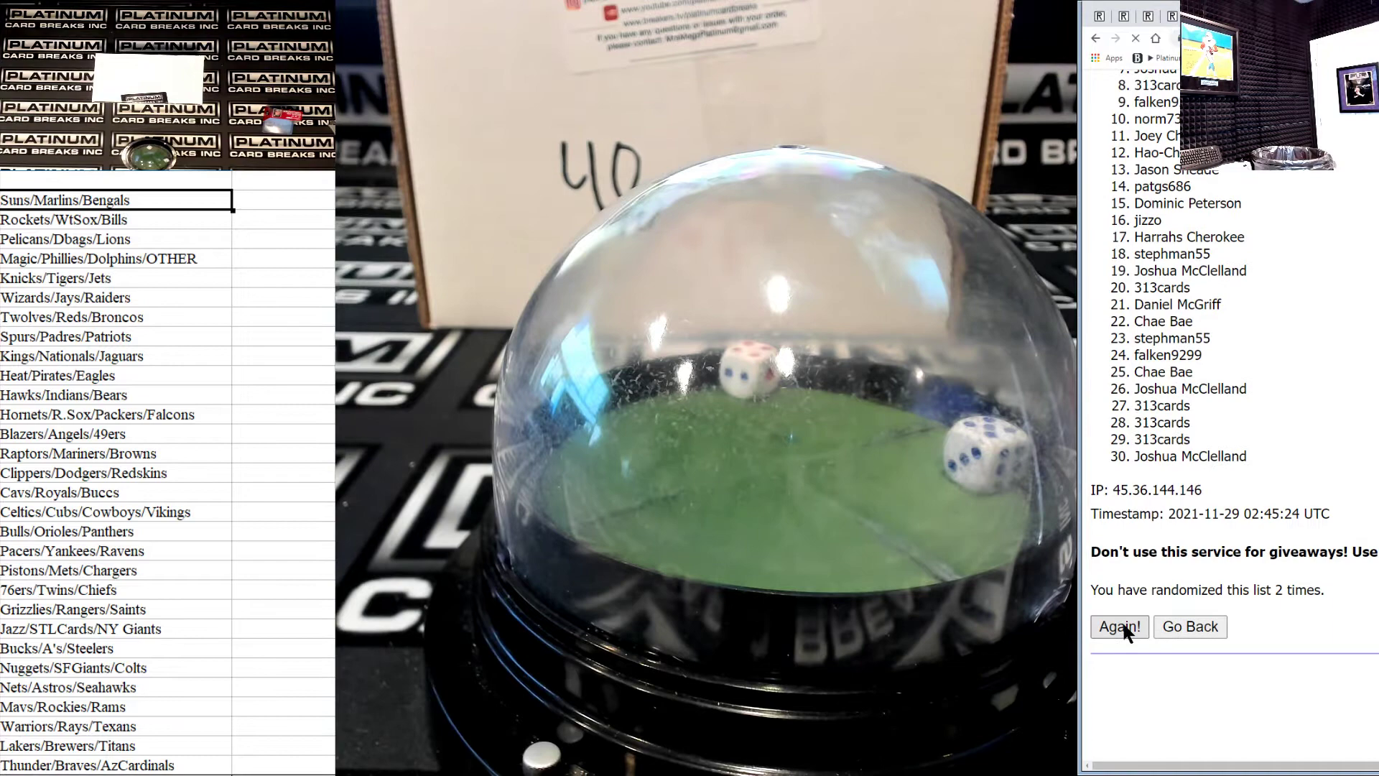
click(1122, 627)
click(1121, 626)
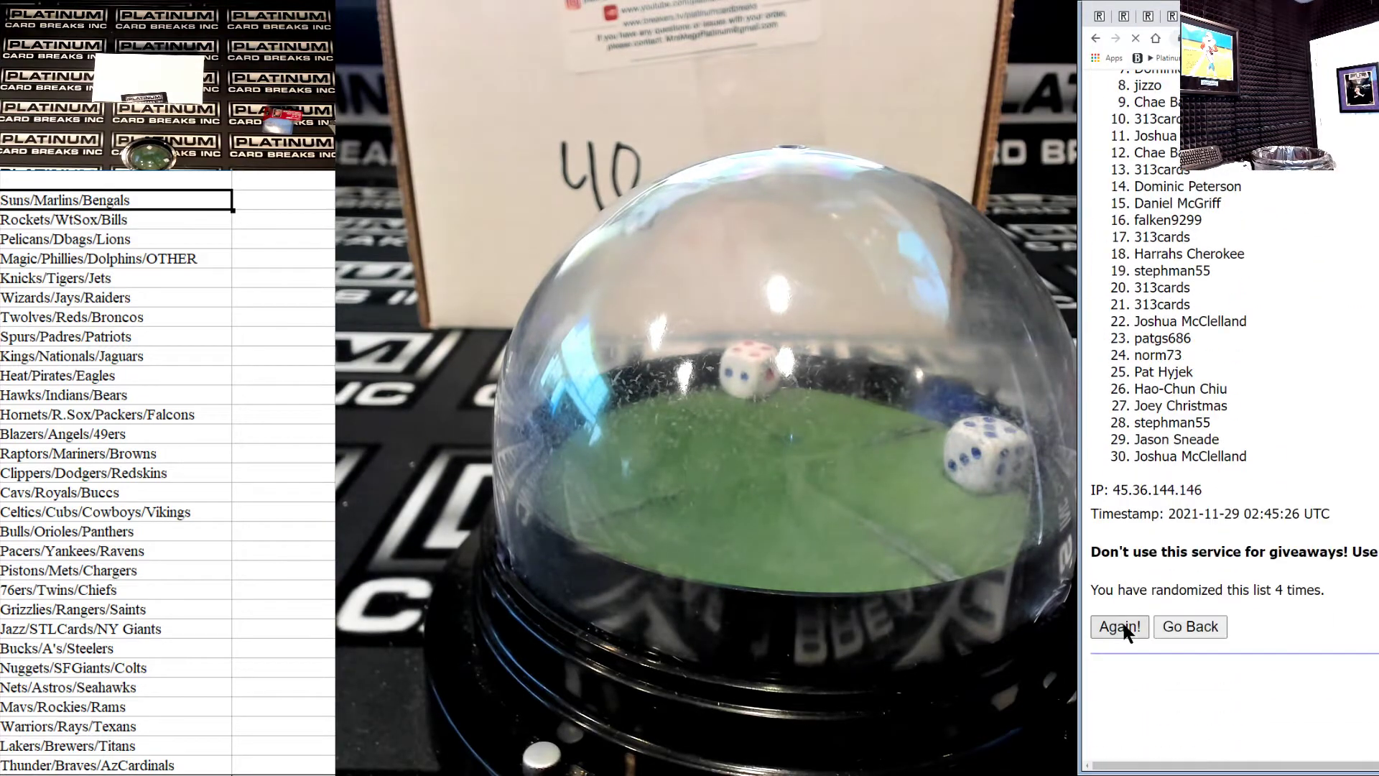
click(1122, 625)
click(1121, 626)
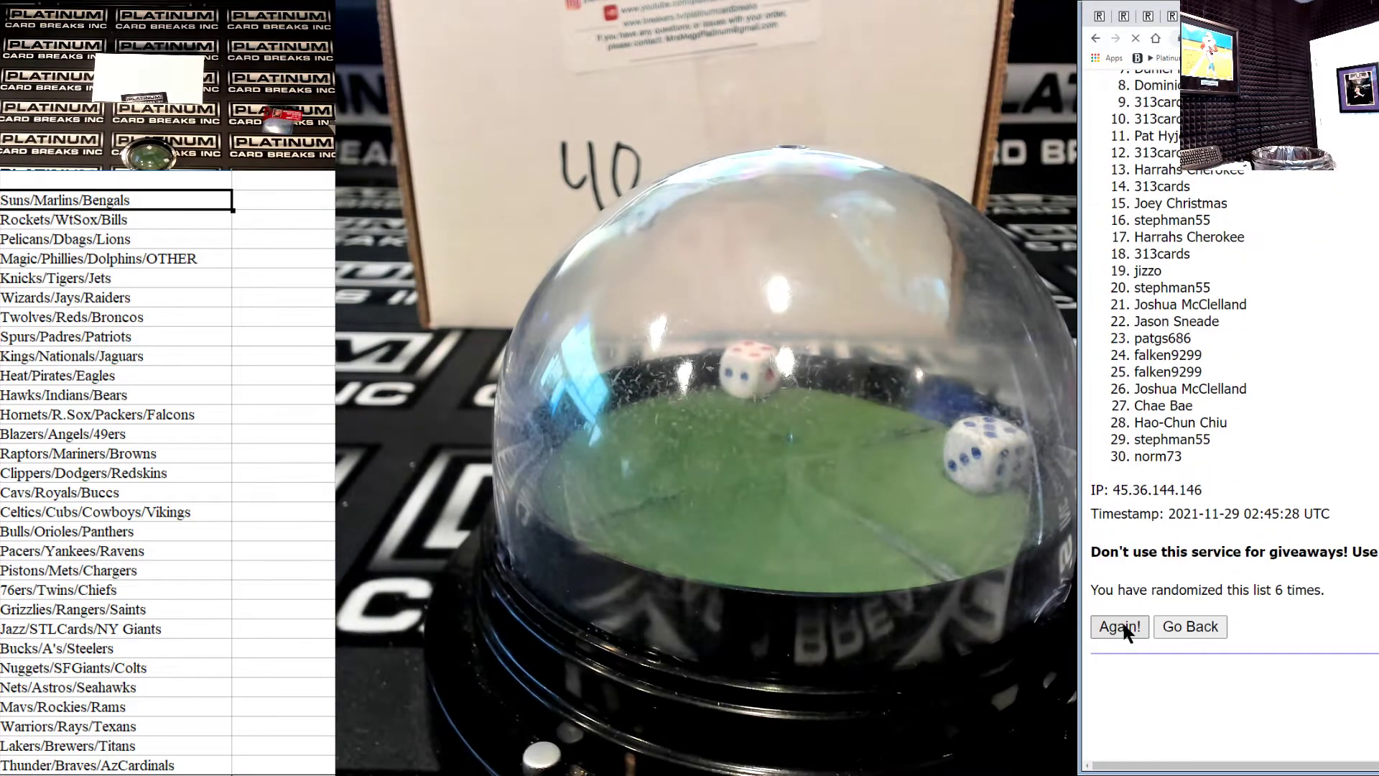
click(1121, 625)
click(1122, 626)
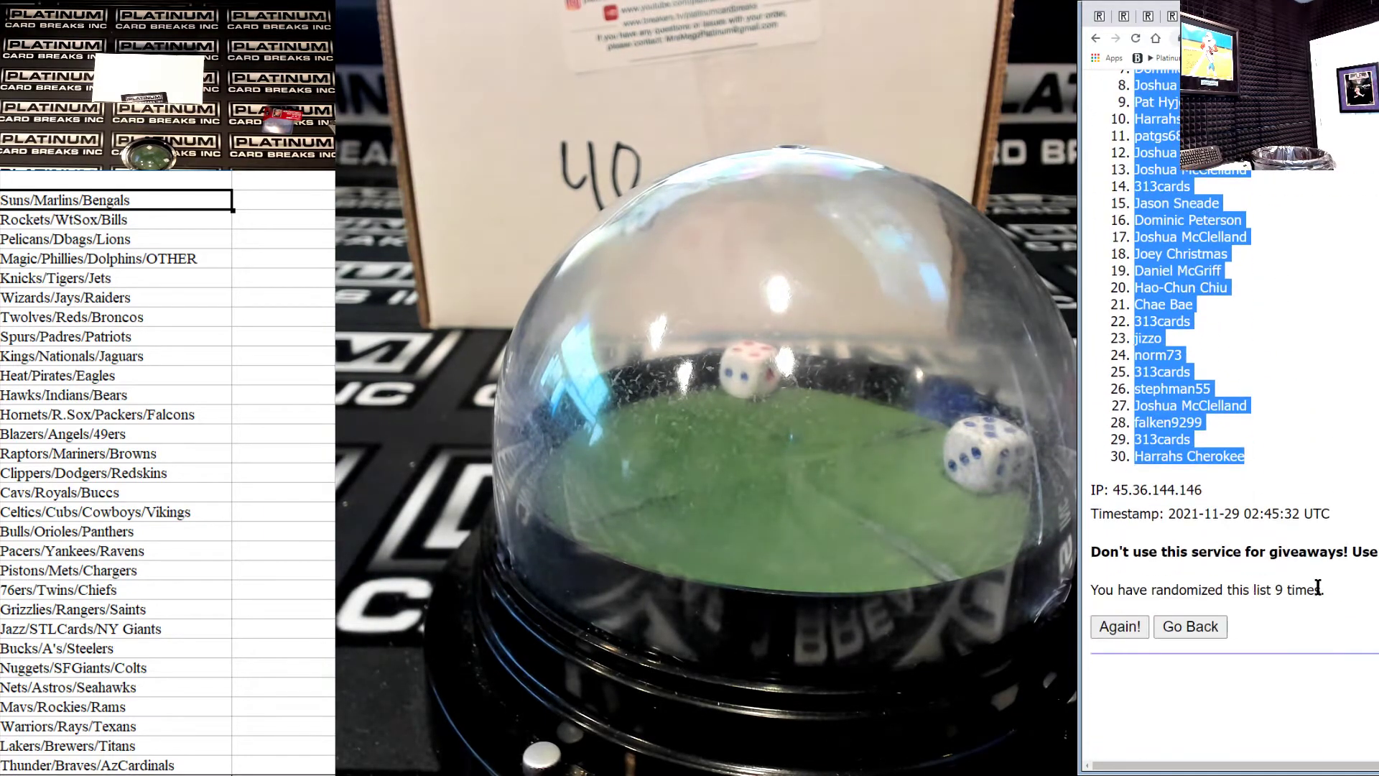
double_click(1287, 589)
Paste the shuffled names into column B, sort the team rows A to Z, and bold them
click(281, 200)
key(ctrl+v)
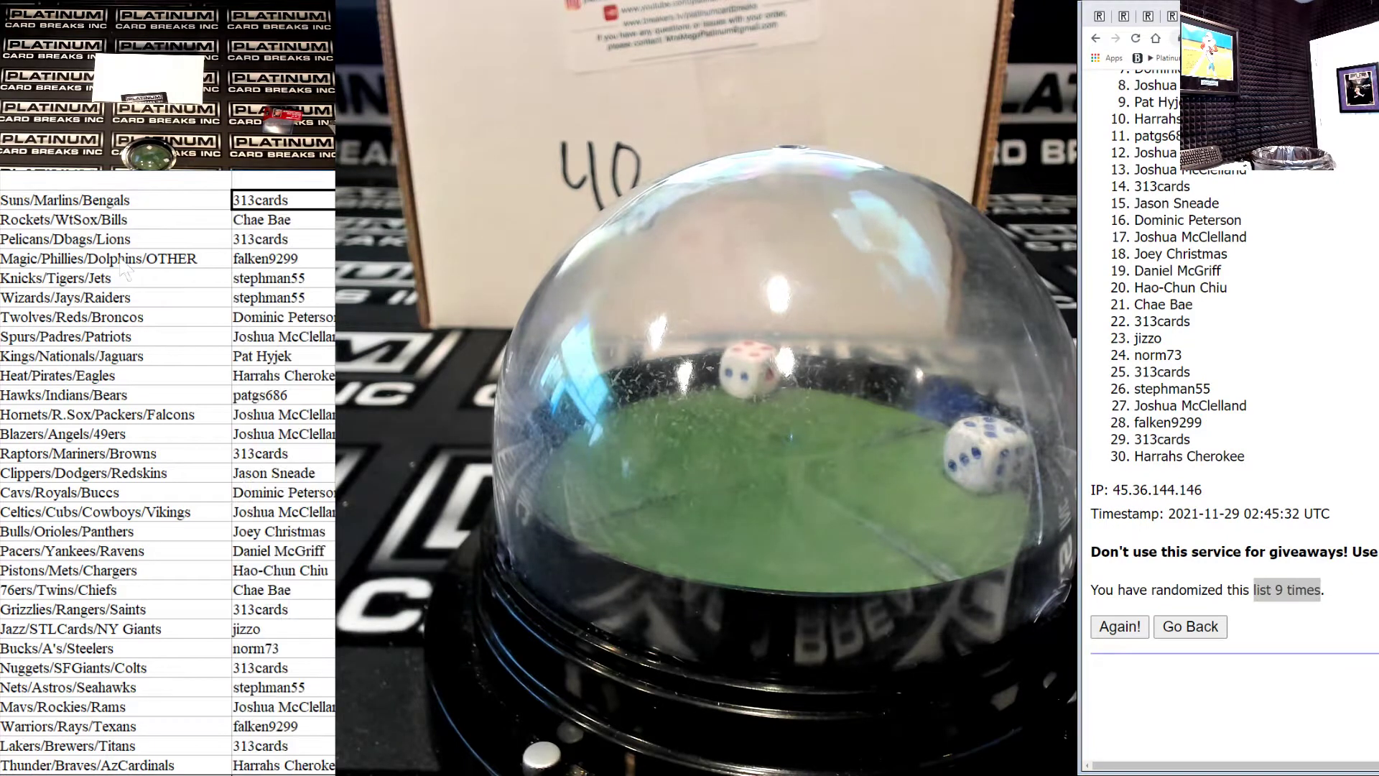
drag(108, 200, 135, 765)
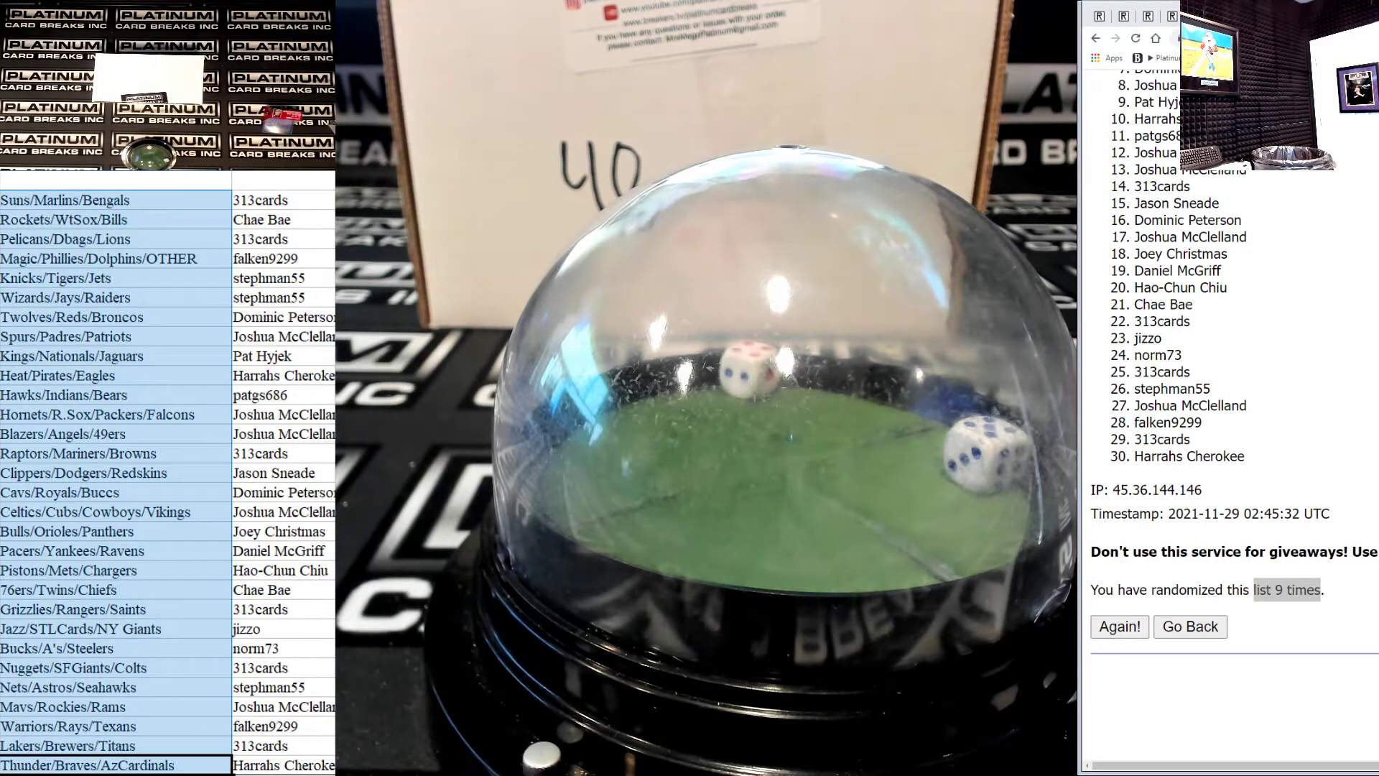
key(alt+a)
key(s)
key(a)
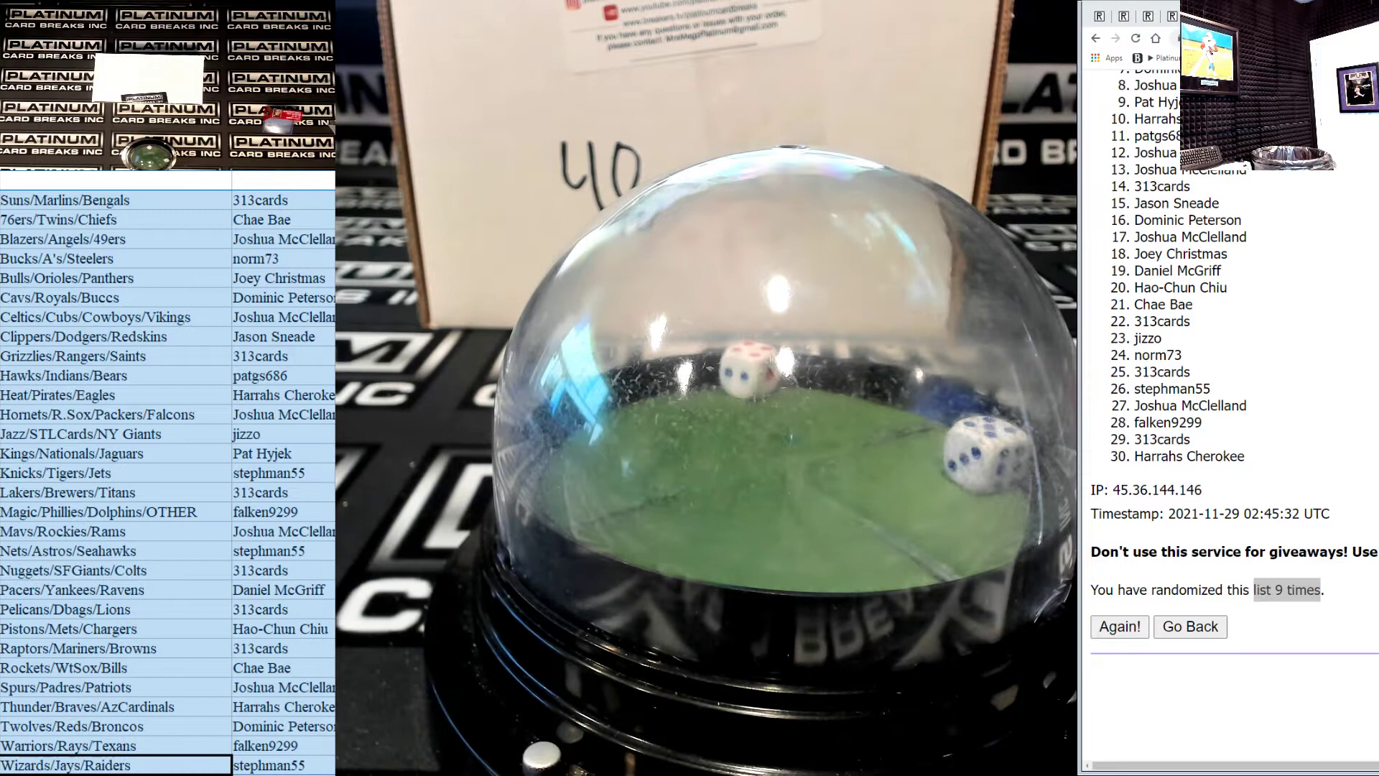
key(ctrl+b)
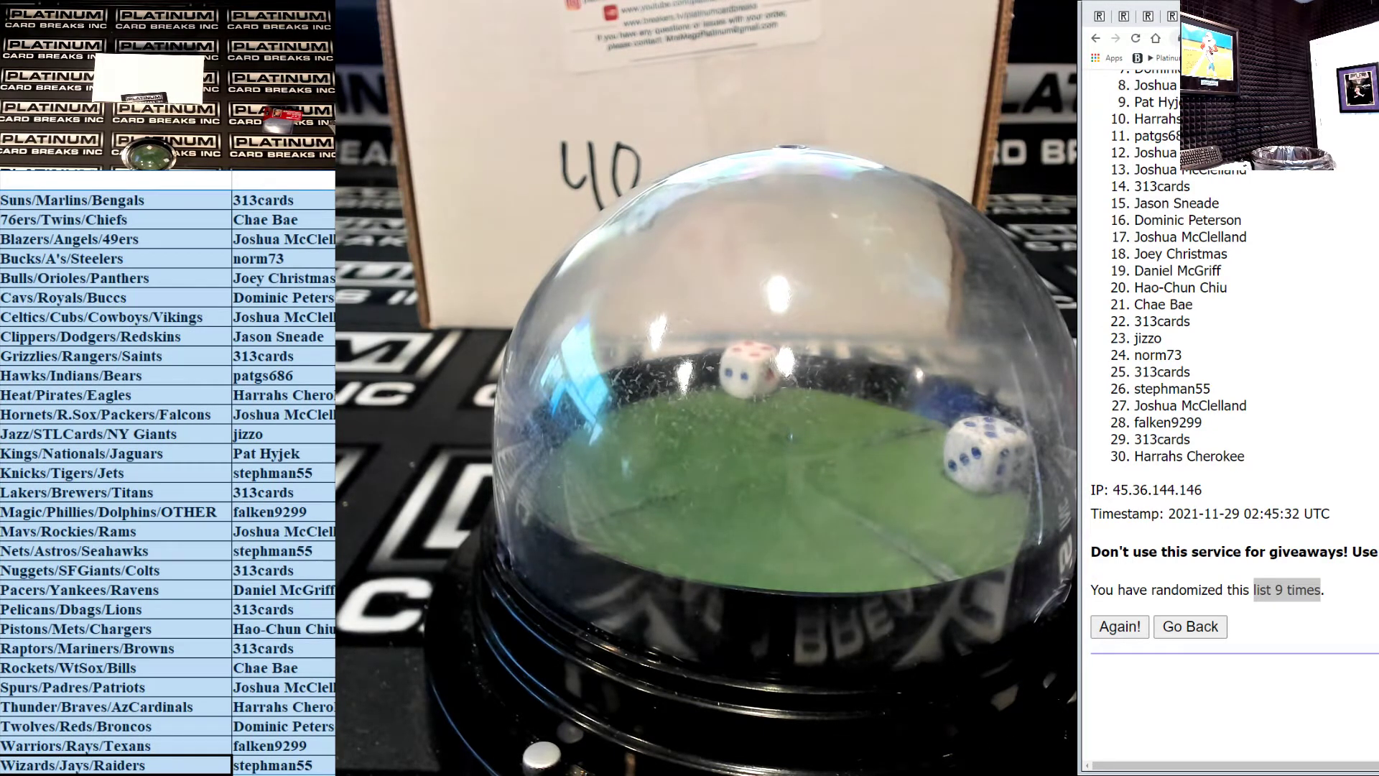
Compare against the Random Break #63 sheet, then return to the newly filled list
key(ctrl+Page_Down)
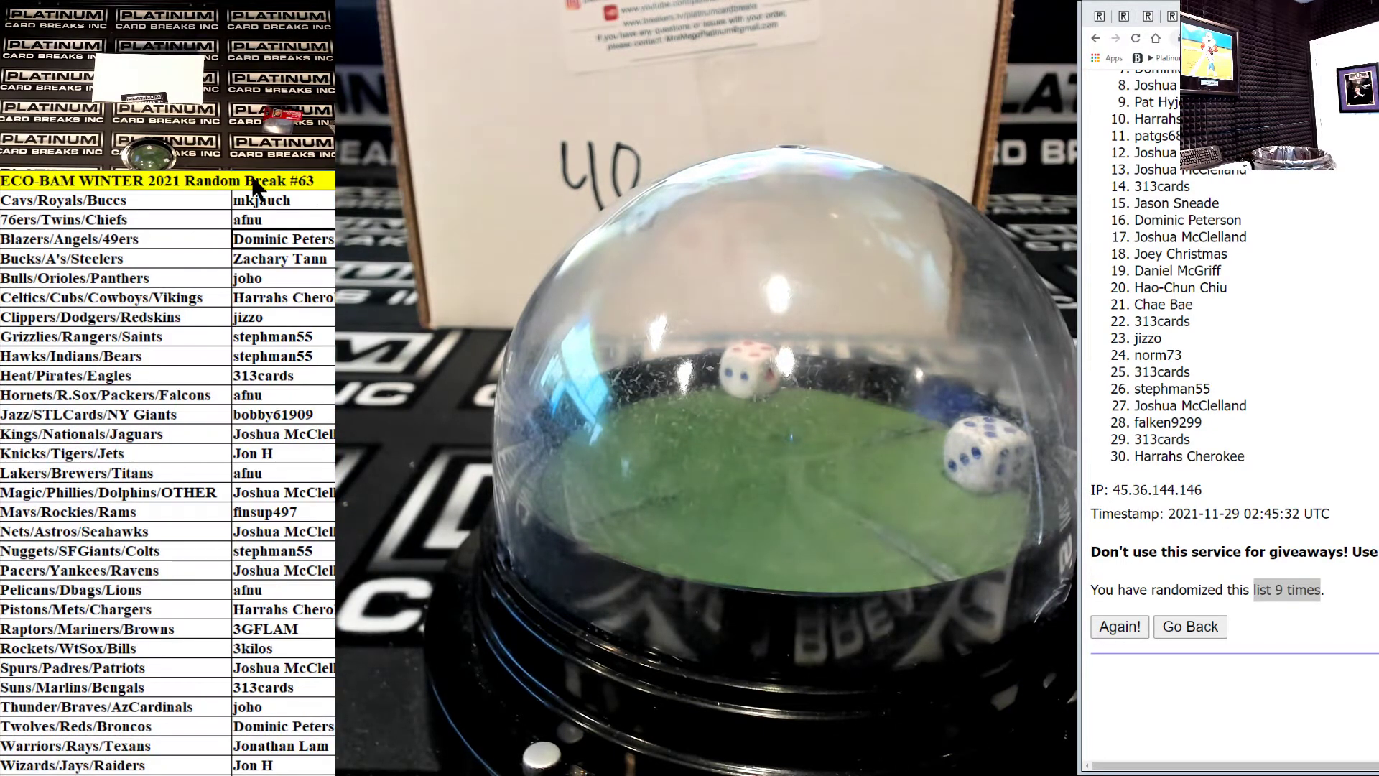
key(ctrl+Page_Down)
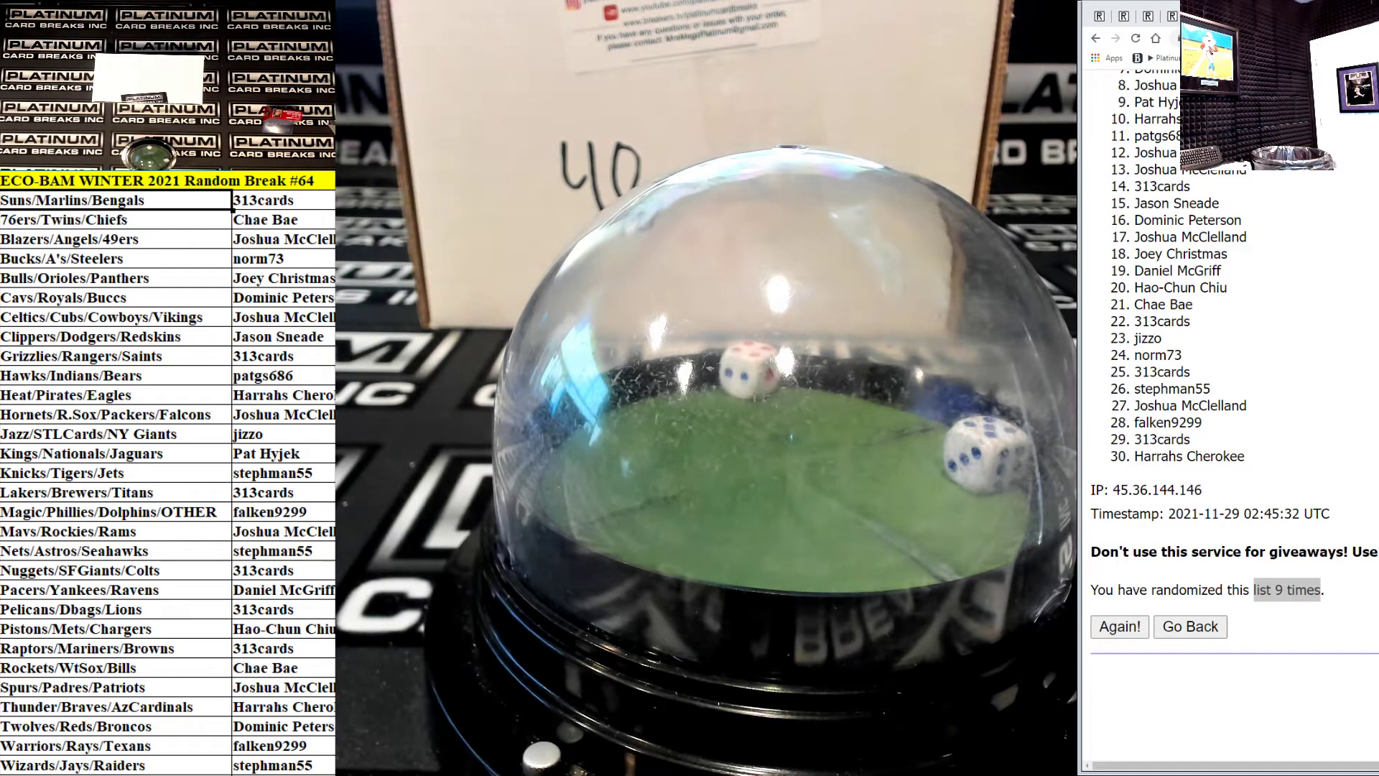
click(1173, 17)
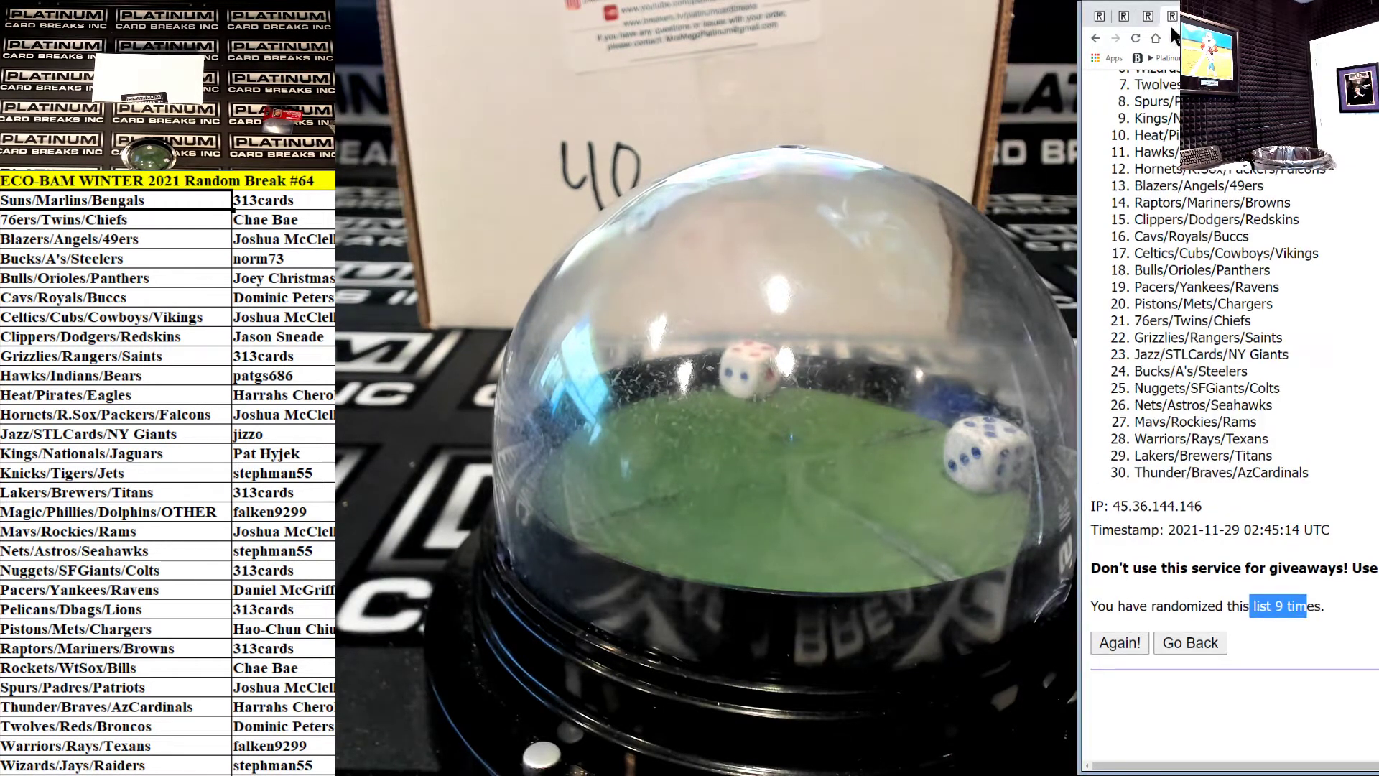
key(ctrl+shift+Tab)
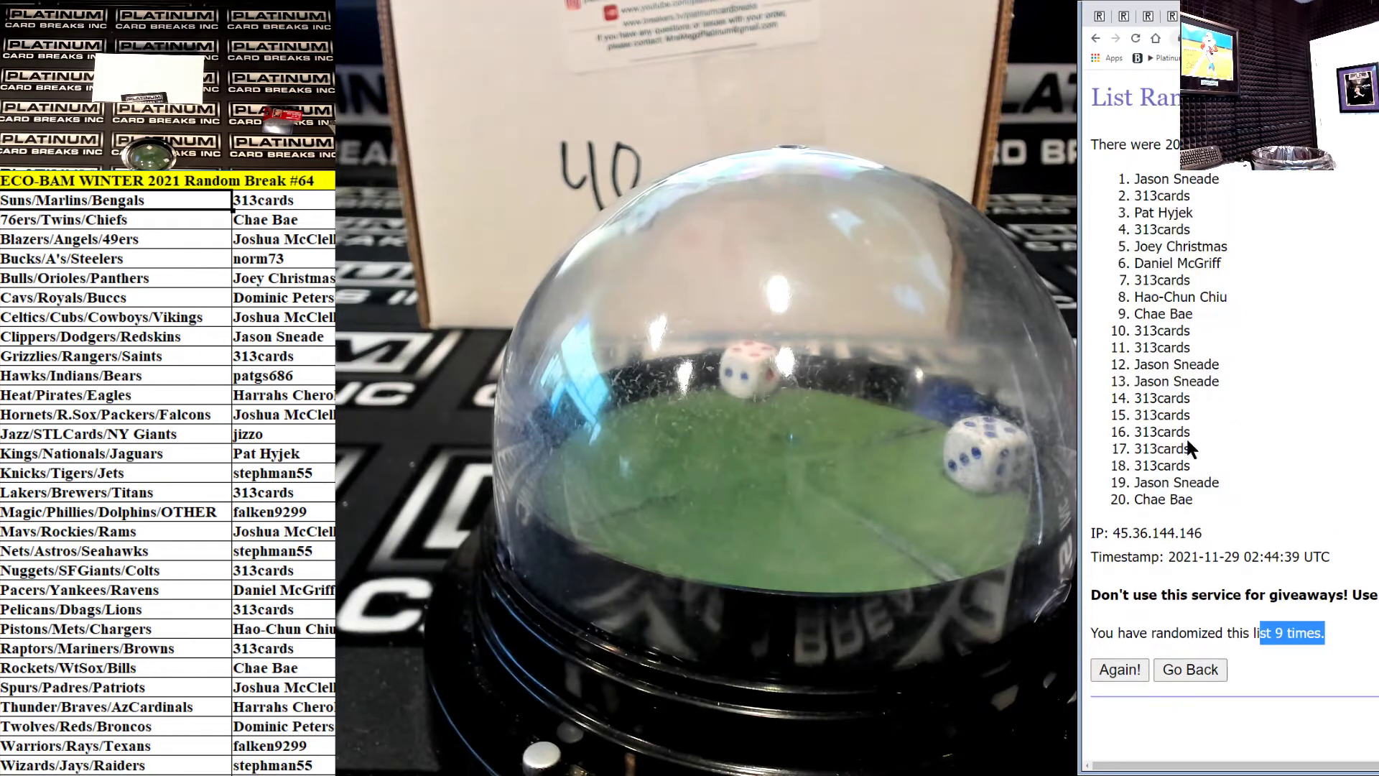